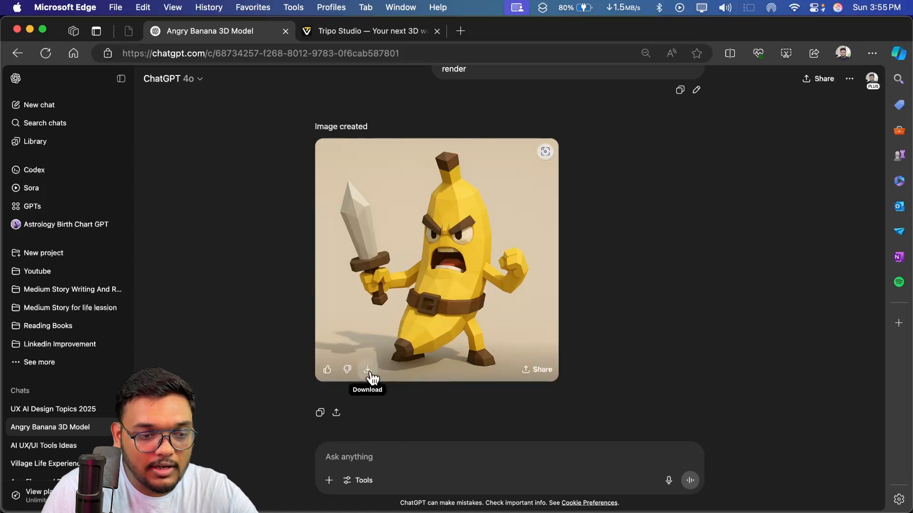
- Download the angry banana image from ChatGPT, and open the 3D Model Generator in Tripo Studio
click(368, 372)
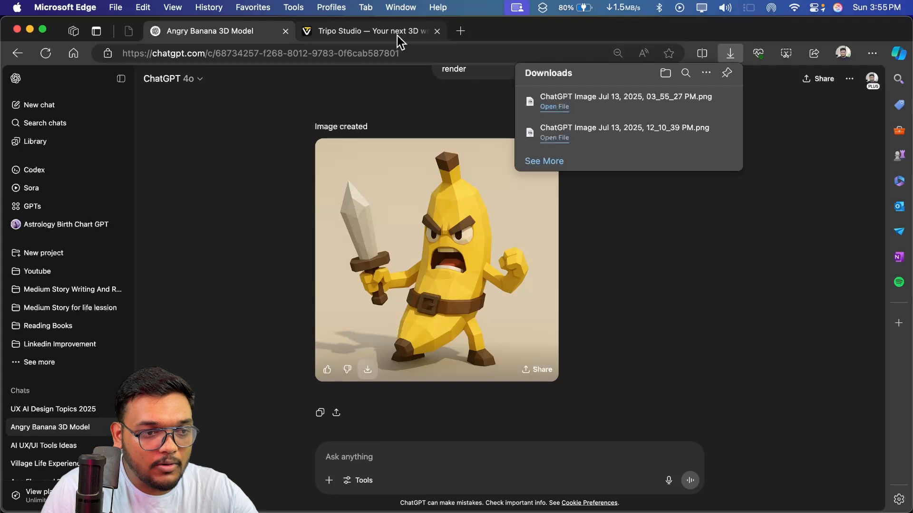
click(373, 32)
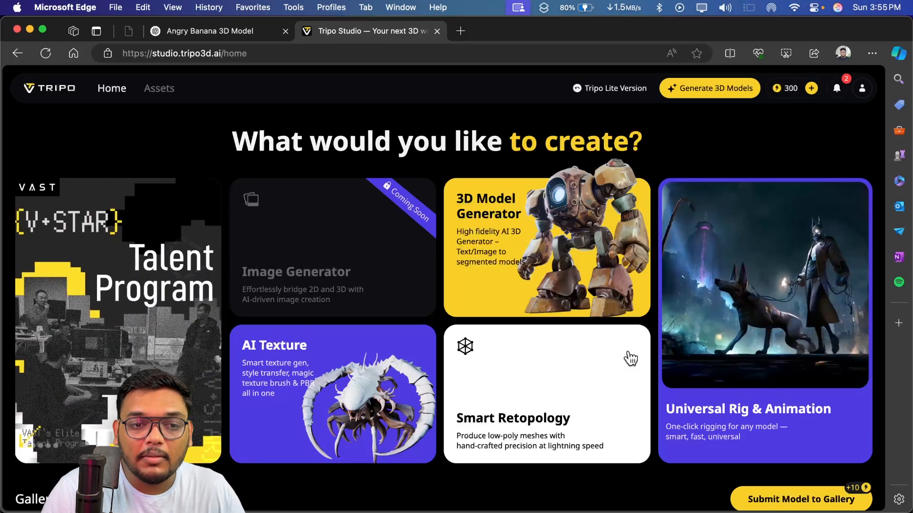
scroll(630, 359, down, 2)
scroll(630, 359, up, 2)
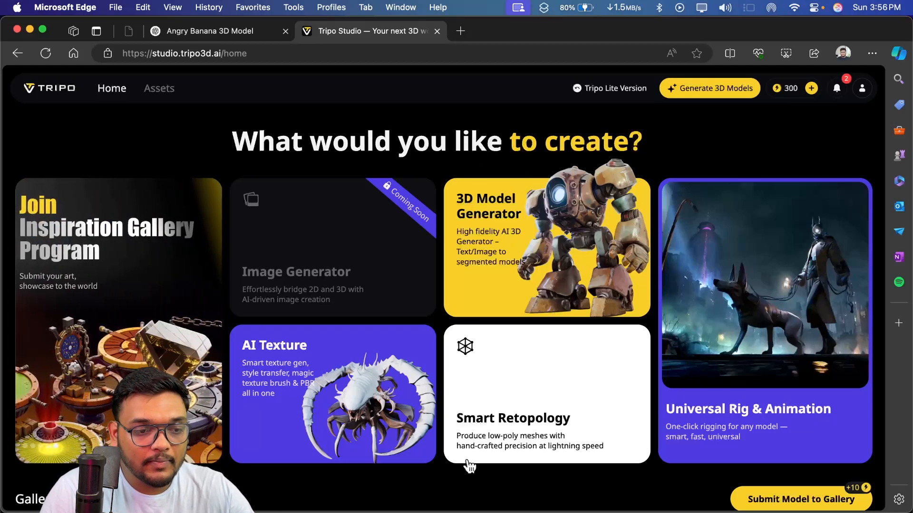
click(538, 227)
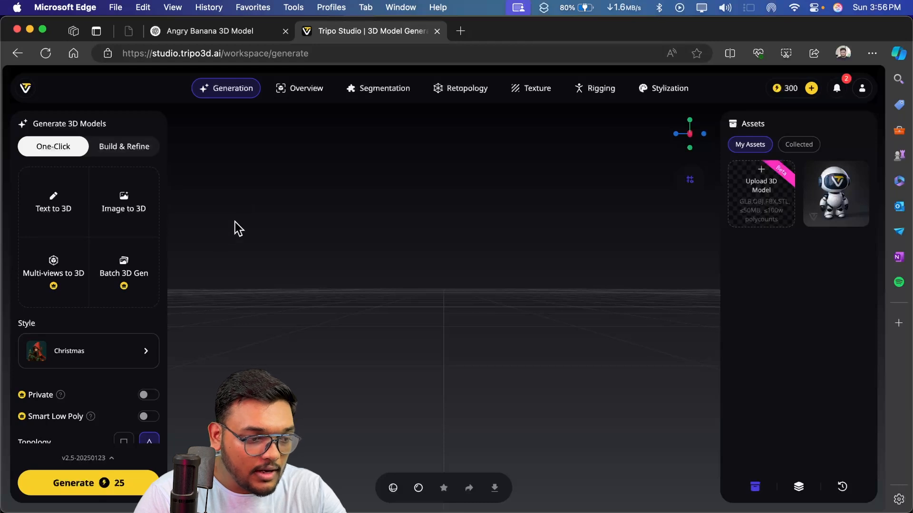
- Upload the downloaded banana image as the Image to 3D source in One-Click mode
click(135, 155)
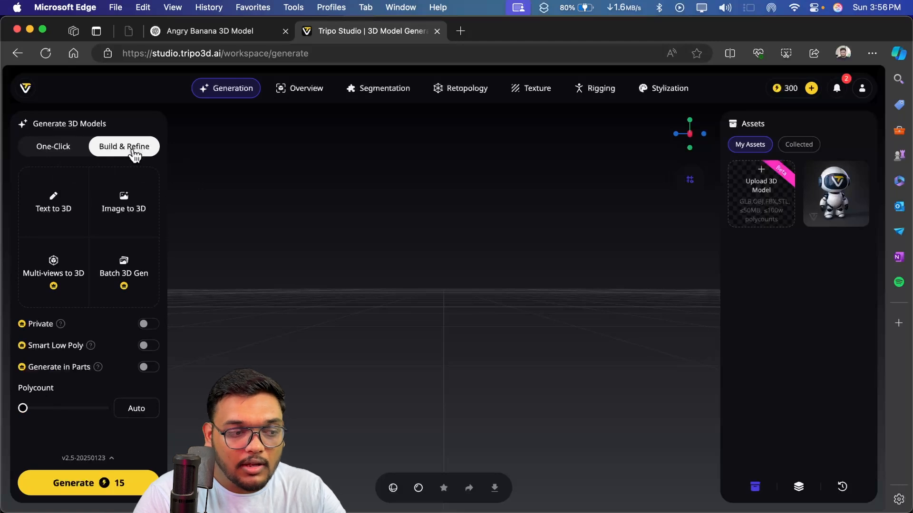
click(64, 149)
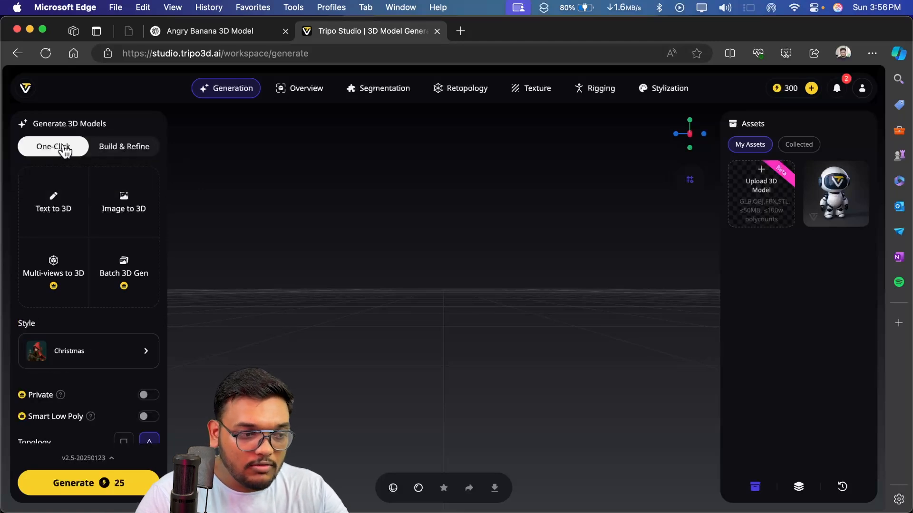
click(127, 202)
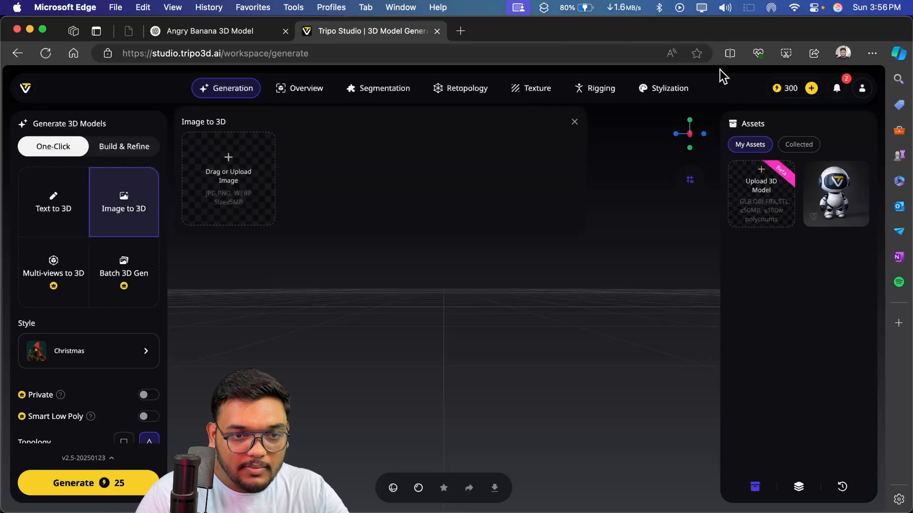
click(872, 53)
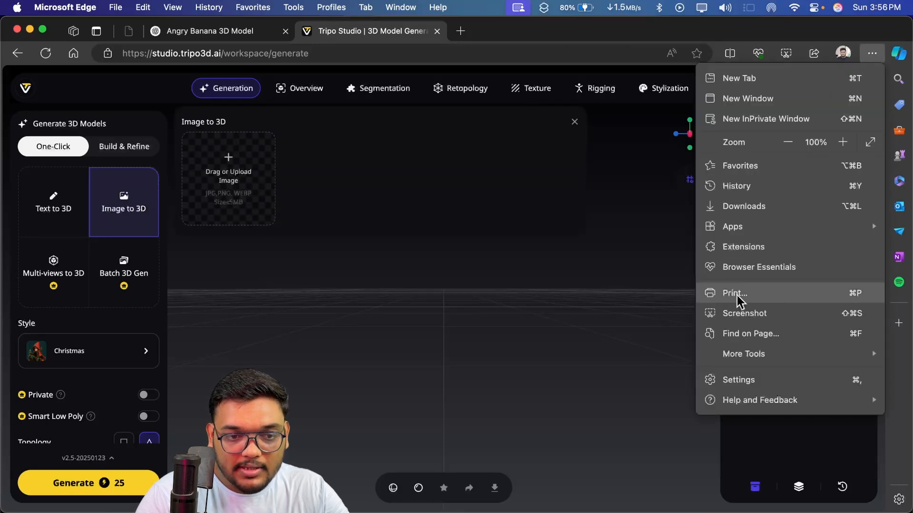
click(756, 205)
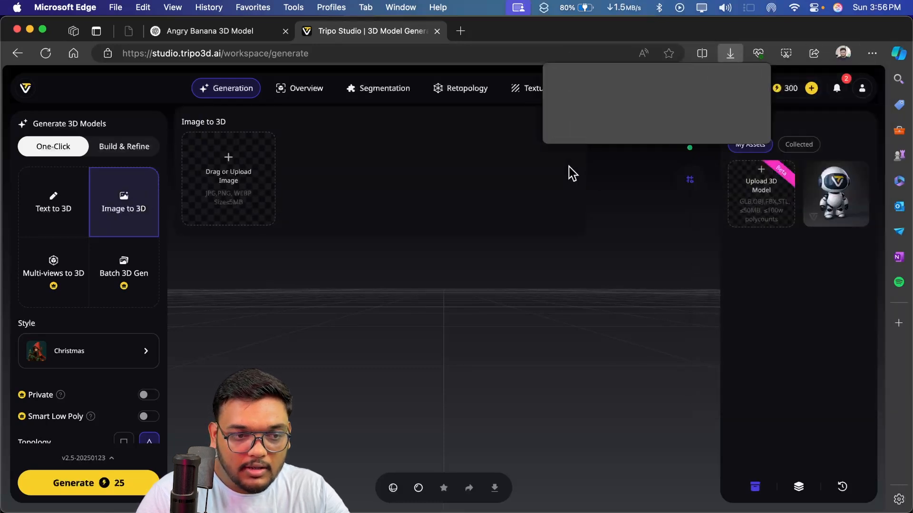
drag(602, 103, 230, 182)
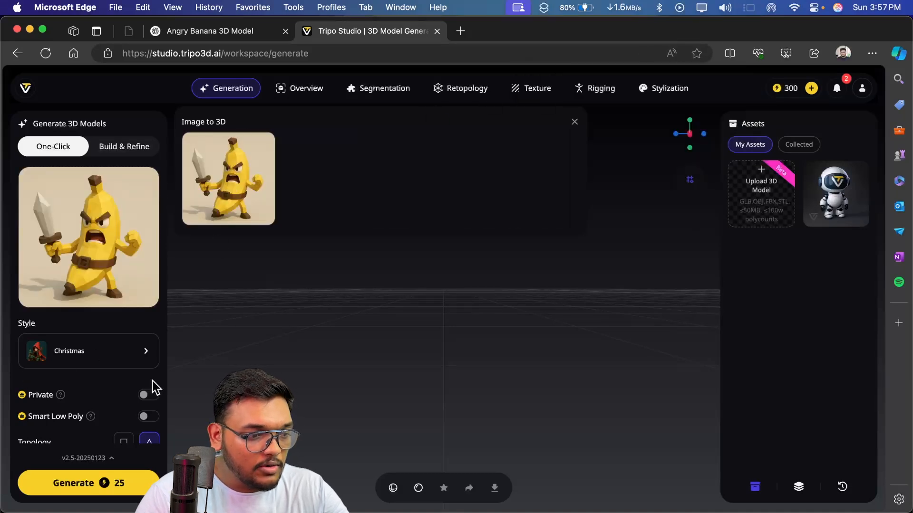
- Generate the banana 3D model with the Clay style and a polycount of 8097
click(77, 363)
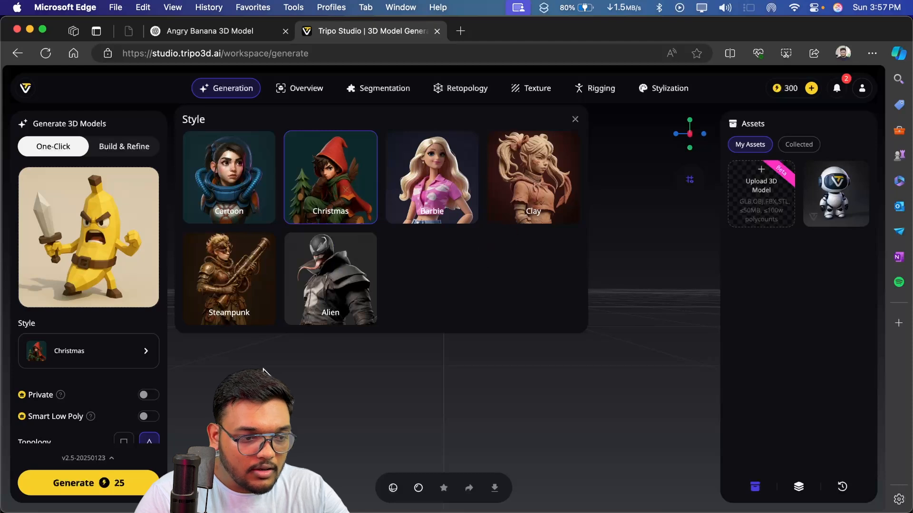
click(528, 189)
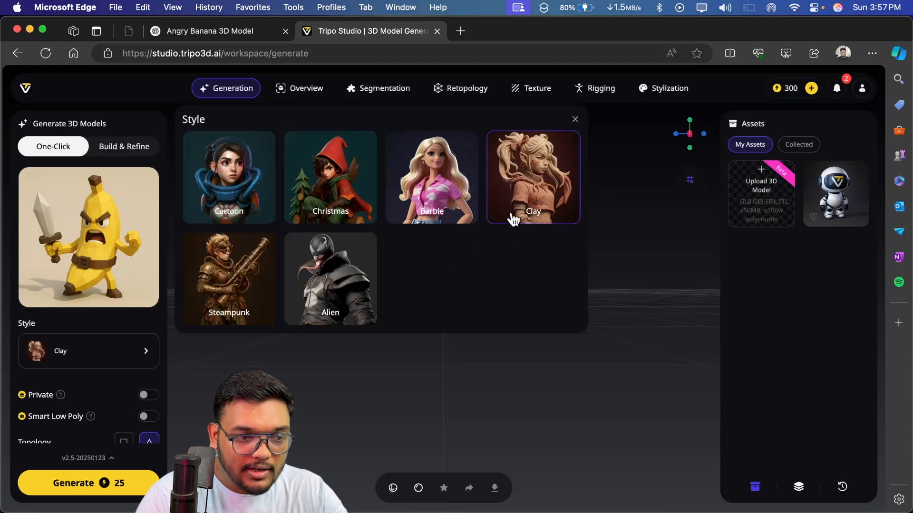
click(108, 380)
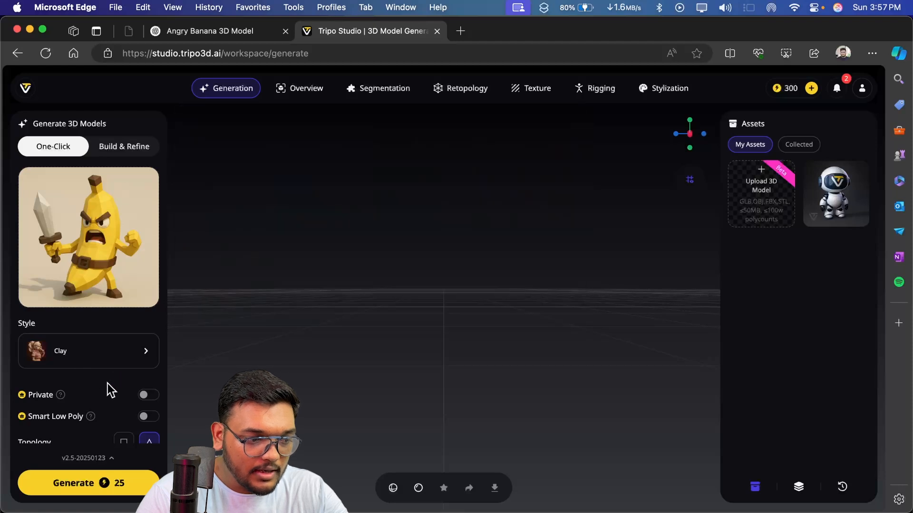
scroll(107, 383, down, 3)
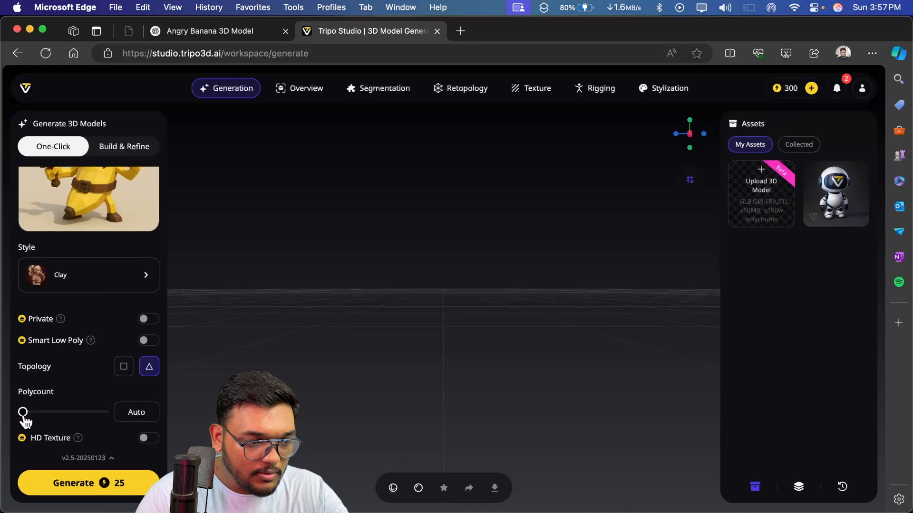
mouse_move(23, 417)
mouse_down()
mouse_move(40, 416)
mouse_move(24, 418)
mouse_up()
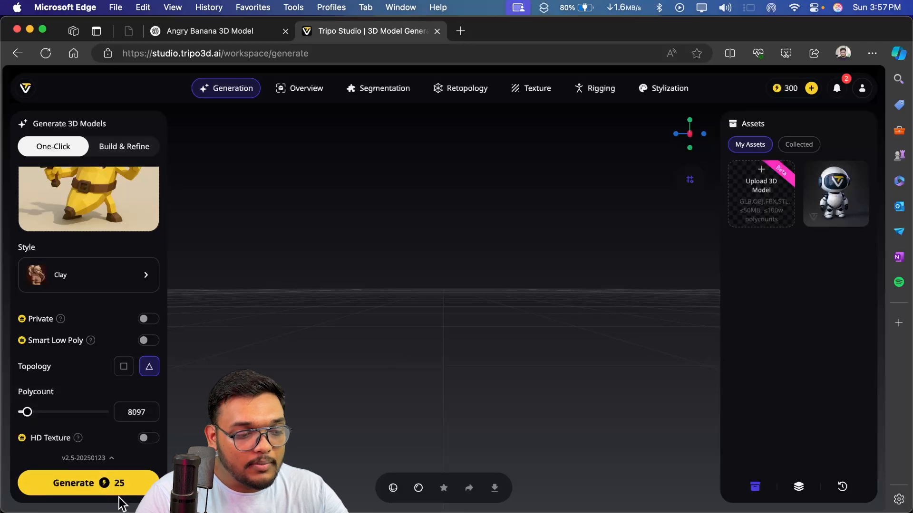
click(87, 483)
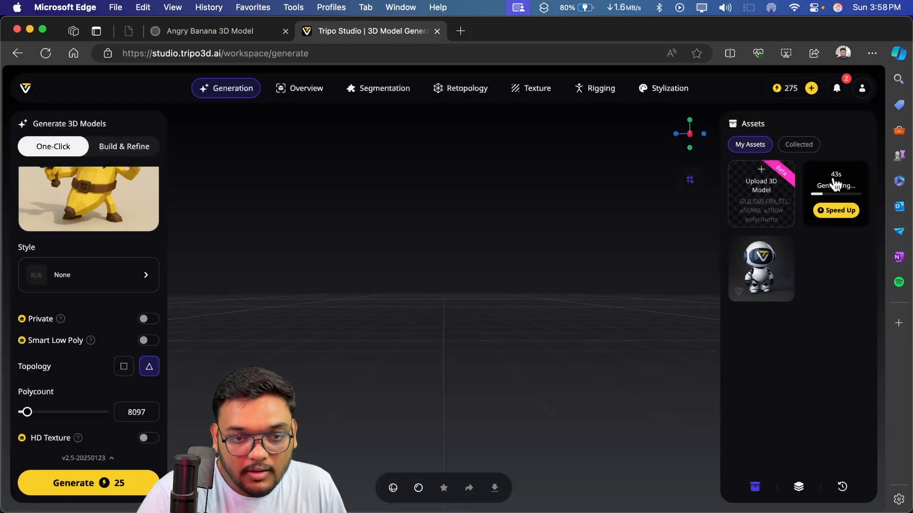
- Check the subscription plans offered for speeding up the generation
click(833, 213)
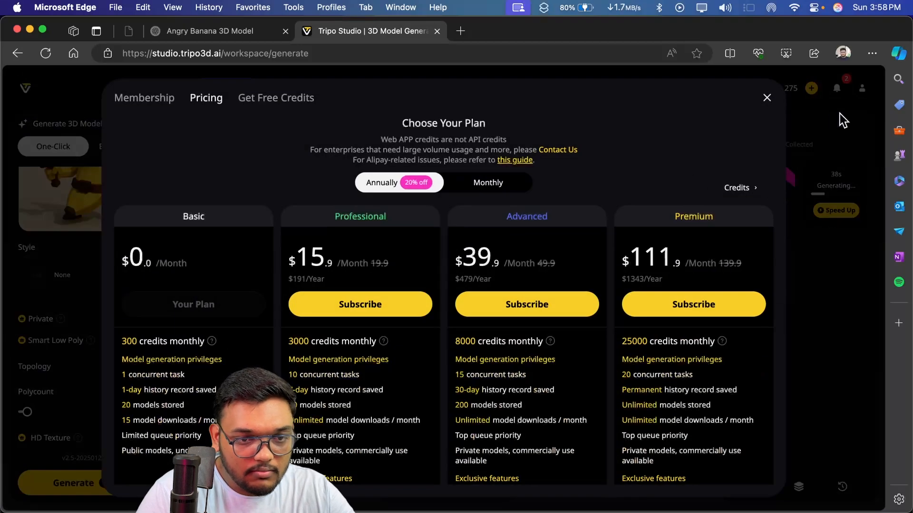
click(769, 98)
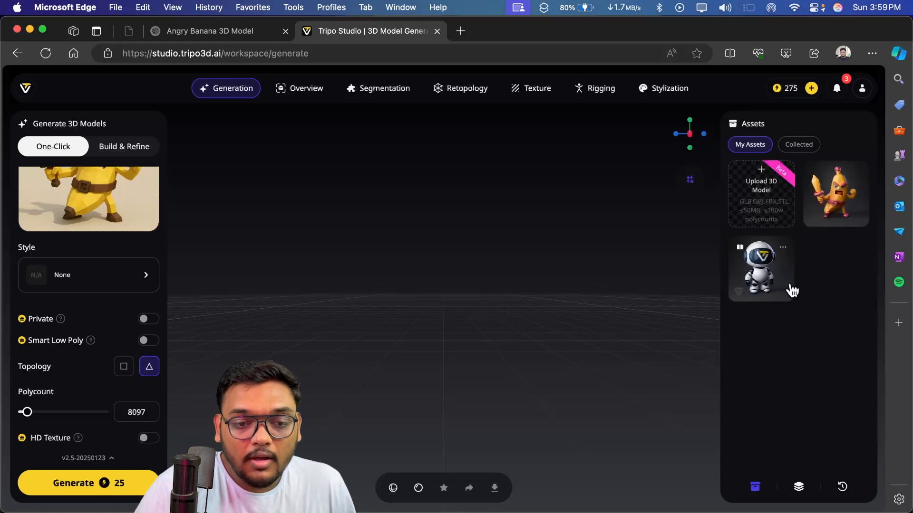
- Open the newly generated clay-style banana model and examine its shape and colours up close and from different angles
click(838, 200)
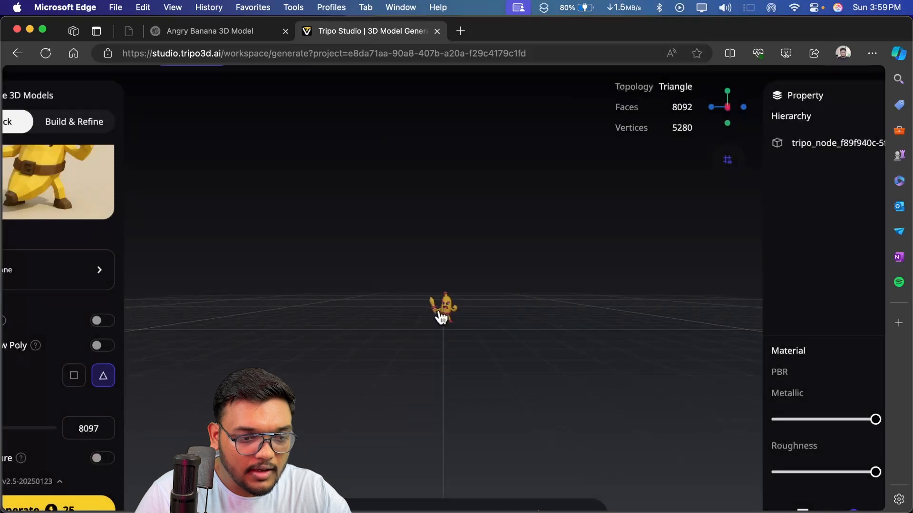
scroll(437, 314, up, 10)
scroll(441, 317, down, 10)
scroll(441, 317, up, 3)
scroll(441, 318, down, 3)
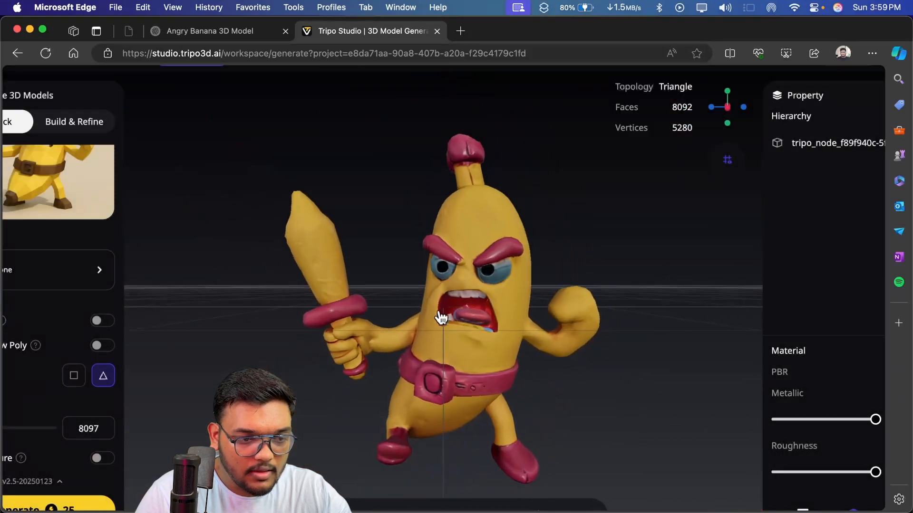
scroll(506, 333, up, 2)
click(507, 333)
drag(506, 333, 581, 366)
scroll(581, 367, down, 10)
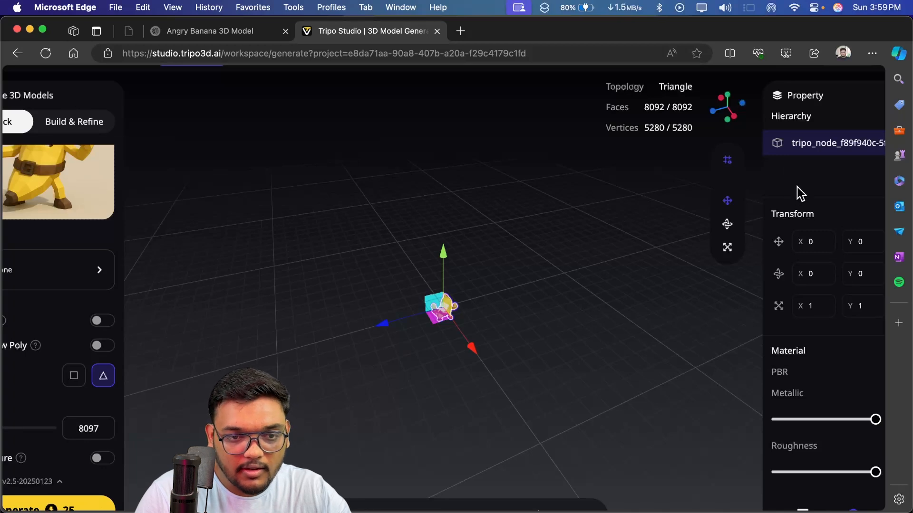
ctrl+scroll(797, 187, down, 3)
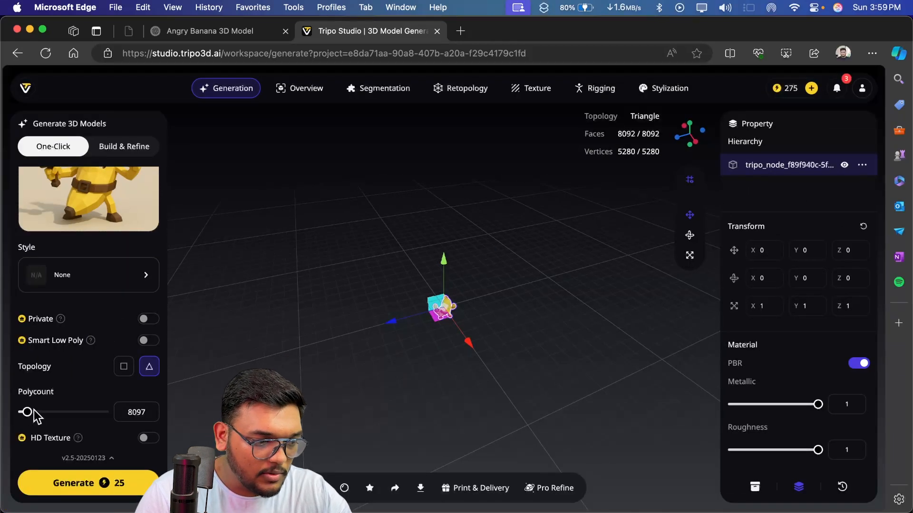
- Delete the clay-style banana from the scene and generate a new model from the same image with the polycount set to Auto
drag(29, 413, 3, 416)
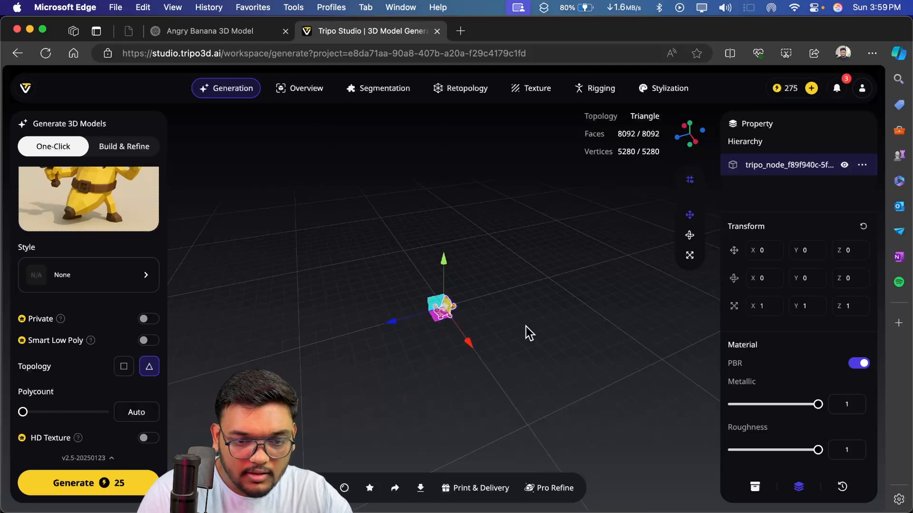
click(581, 322)
click(862, 165)
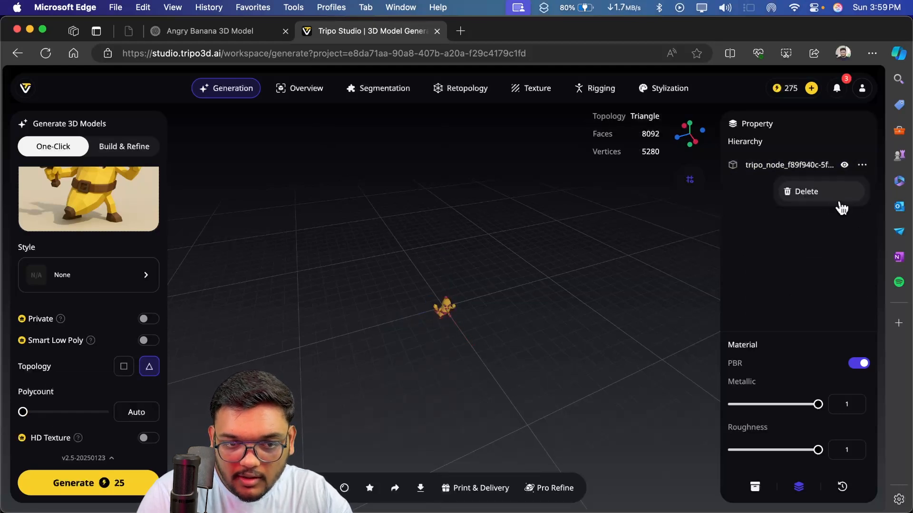
click(811, 199)
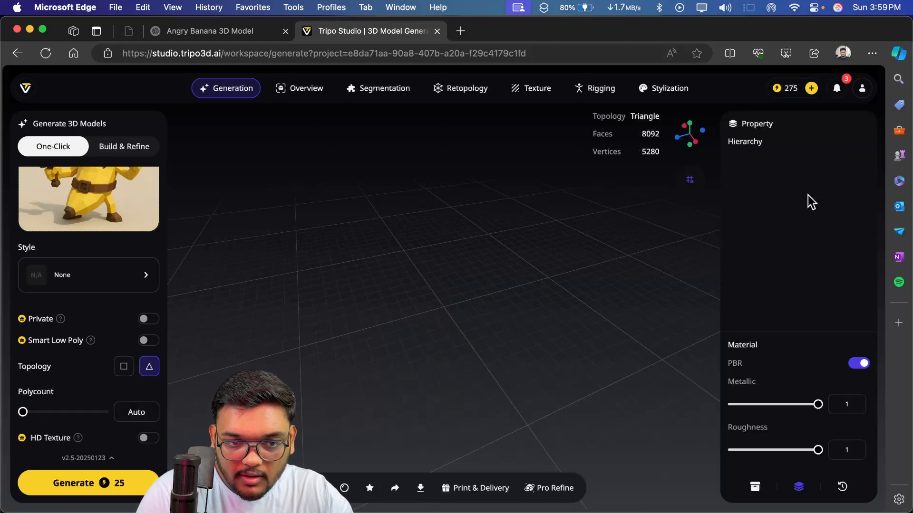
click(127, 480)
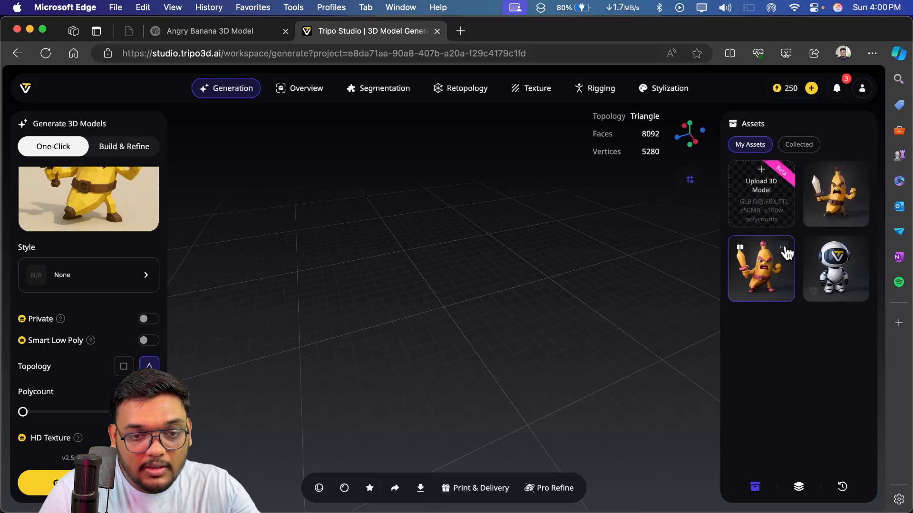
- Open the new banana model with the grey sword and compare its details with the source image from several angles
click(840, 200)
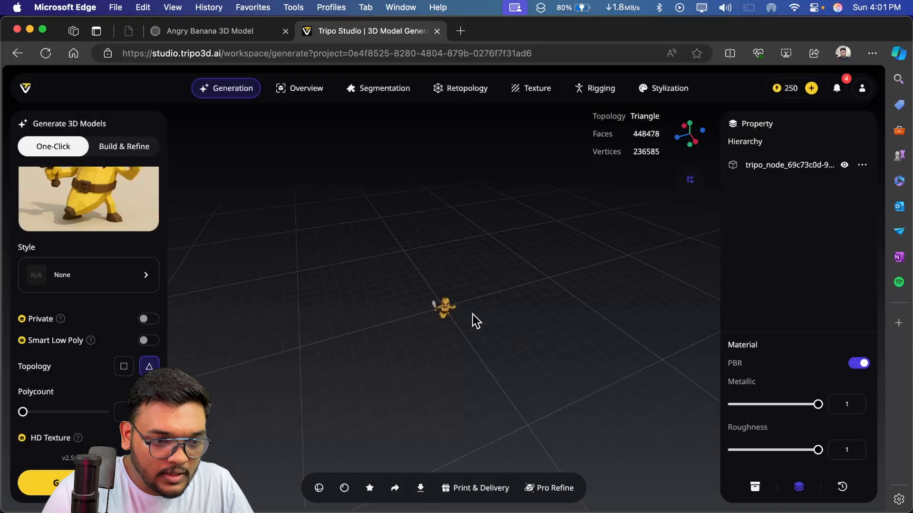
drag(444, 324, 354, 304)
scroll(117, 294, up, 3)
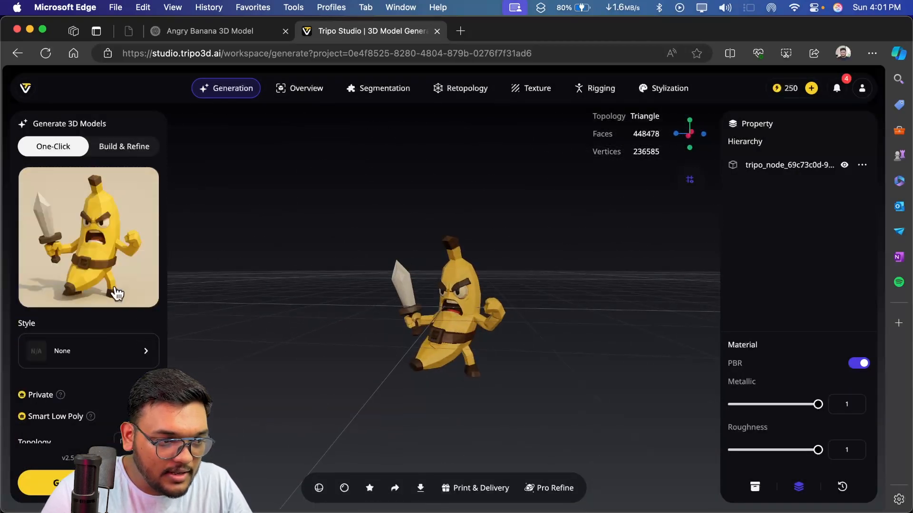
scroll(480, 325, up, 5)
scroll(479, 324, down, 3)
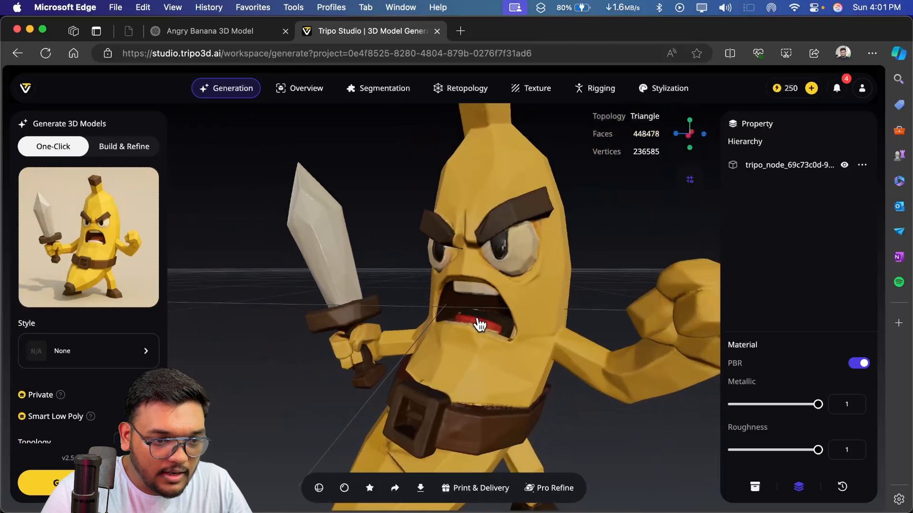
click(479, 324)
drag(479, 325, 501, 371)
scroll(499, 370, down, 5)
scroll(499, 369, up, 7)
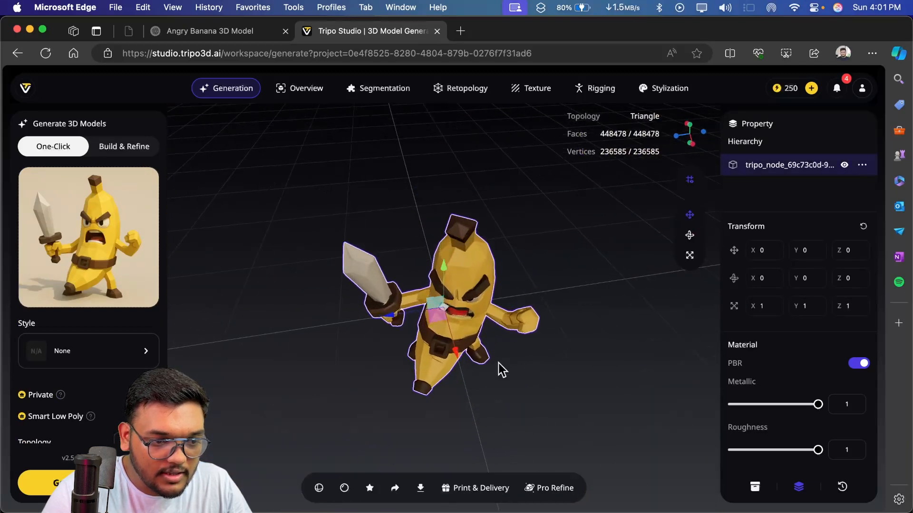
scroll(499, 369, down, 2)
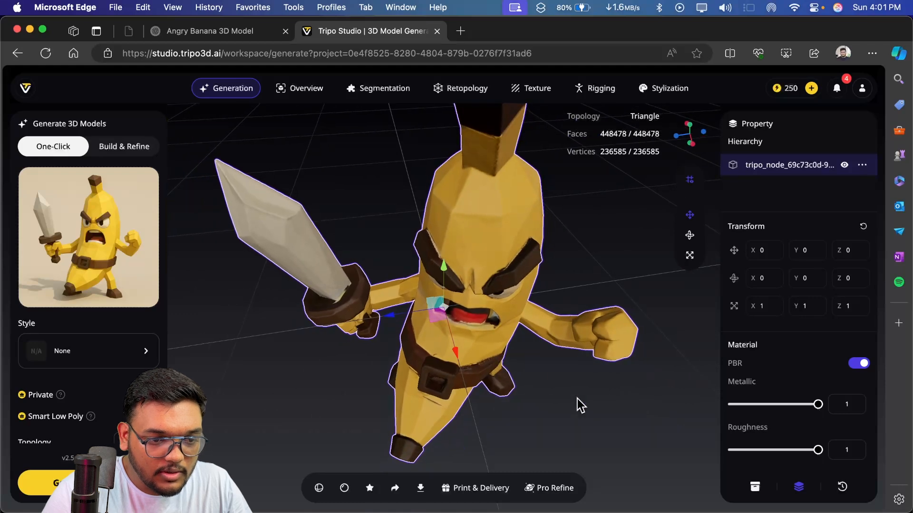
scroll(580, 407, down, 3)
drag(598, 405, 554, 361)
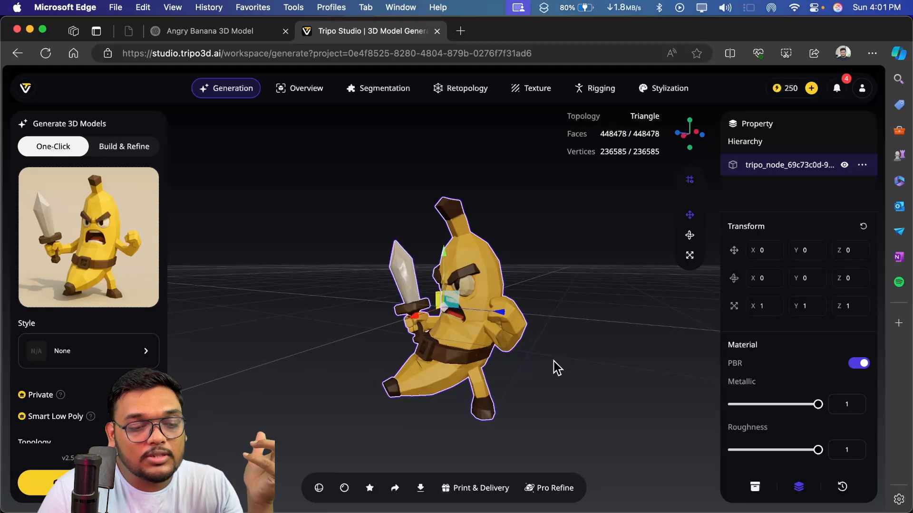
drag(553, 362, 886, 190)
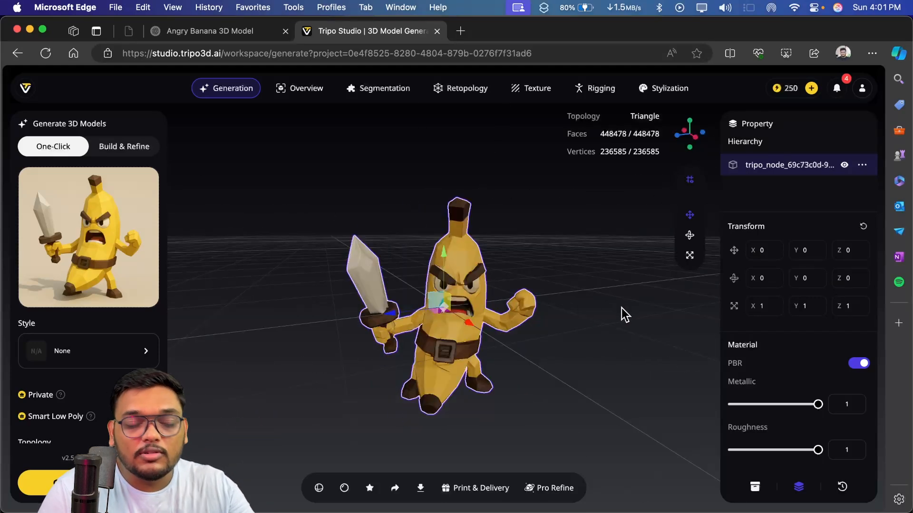
drag(621, 307, 602, 309)
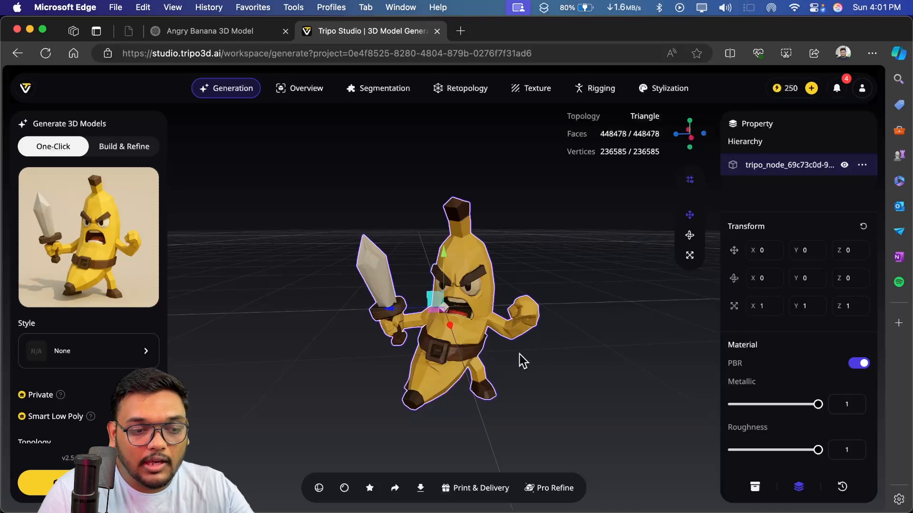
drag(523, 367, 622, 383)
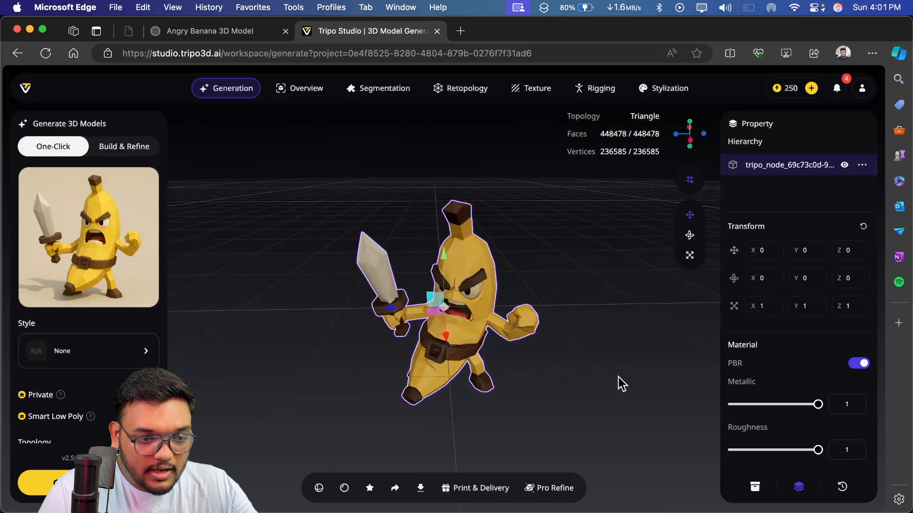
- Look through the Segmentation, Retopology and Texture workspaces with the banana model loaded
scroll(556, 311, down, 5)
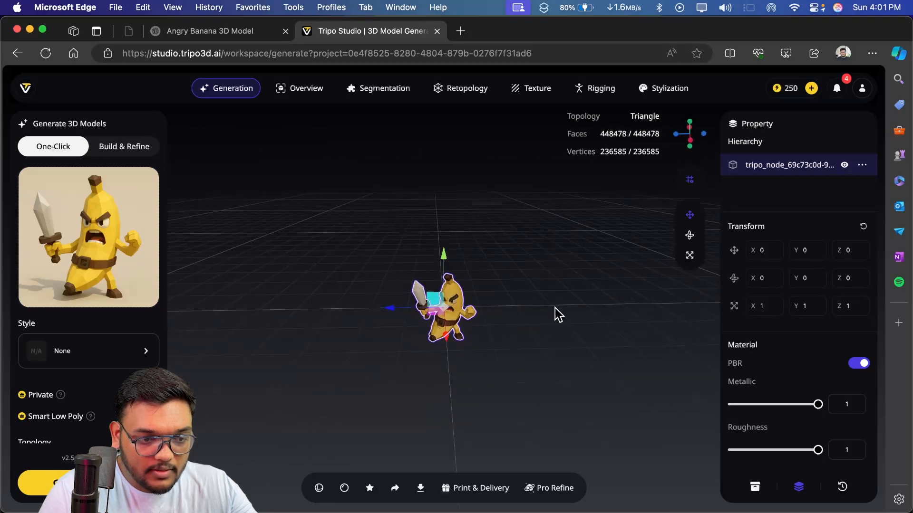
click(533, 322)
click(365, 89)
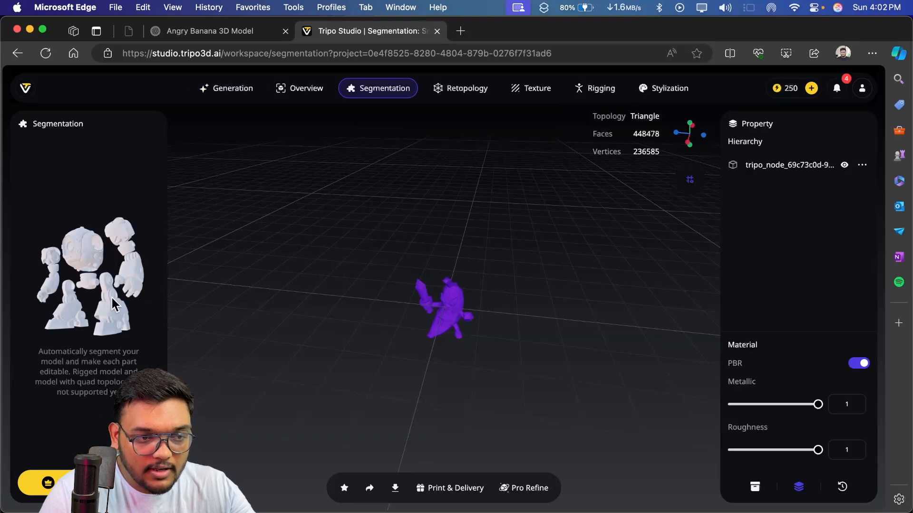
click(453, 92)
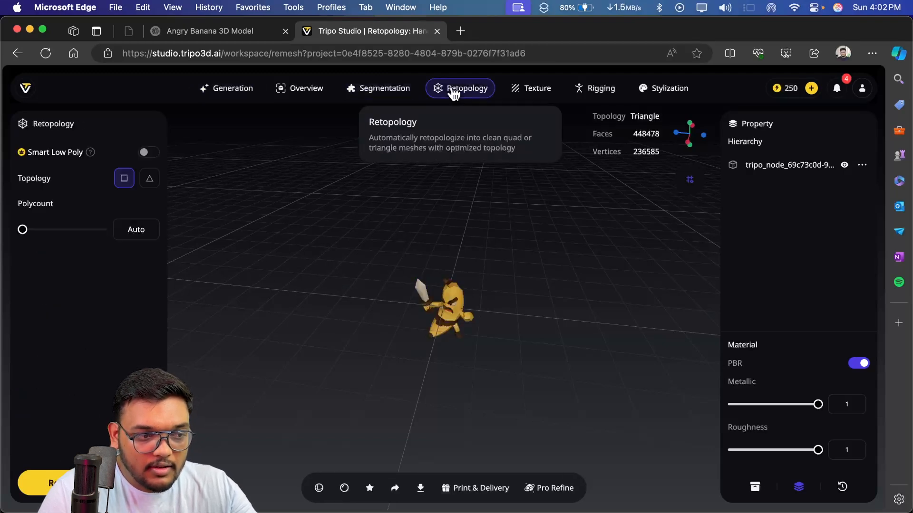
click(536, 90)
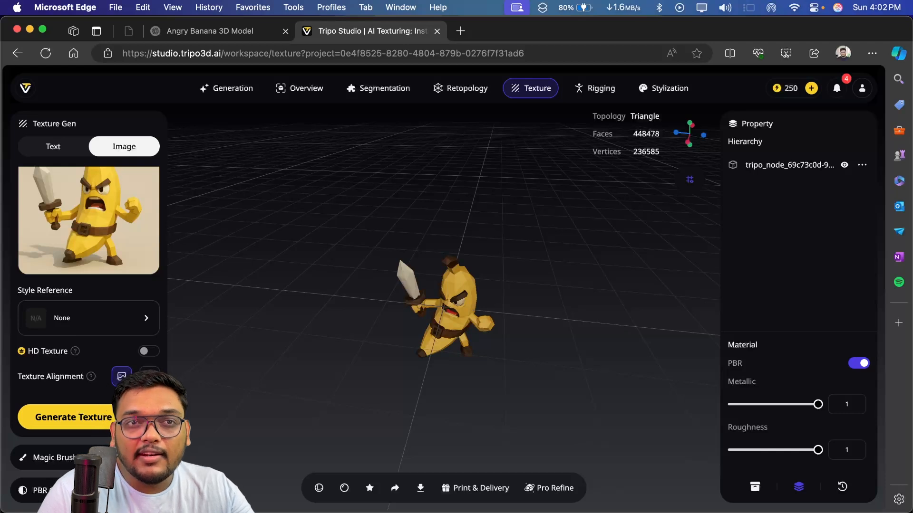
- Auto-rig the banana model and choose the Run animation from the humanoid presets
click(607, 94)
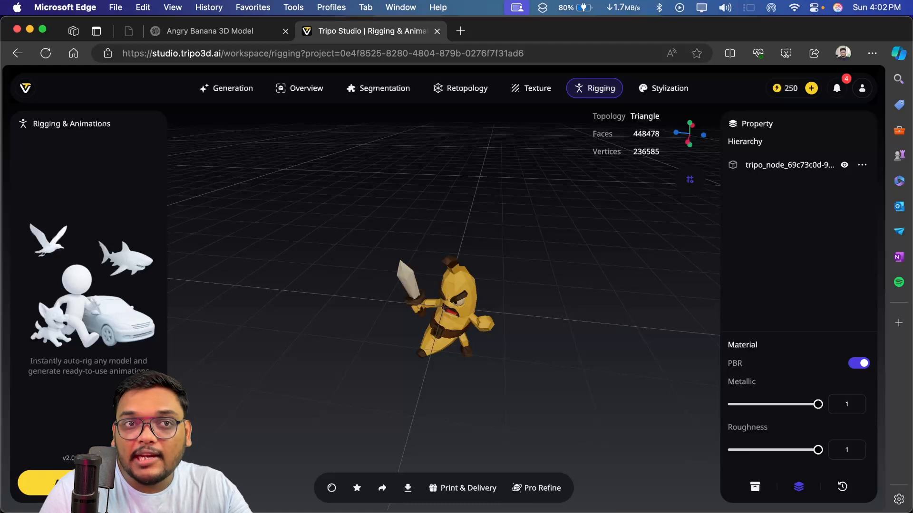
click(86, 483)
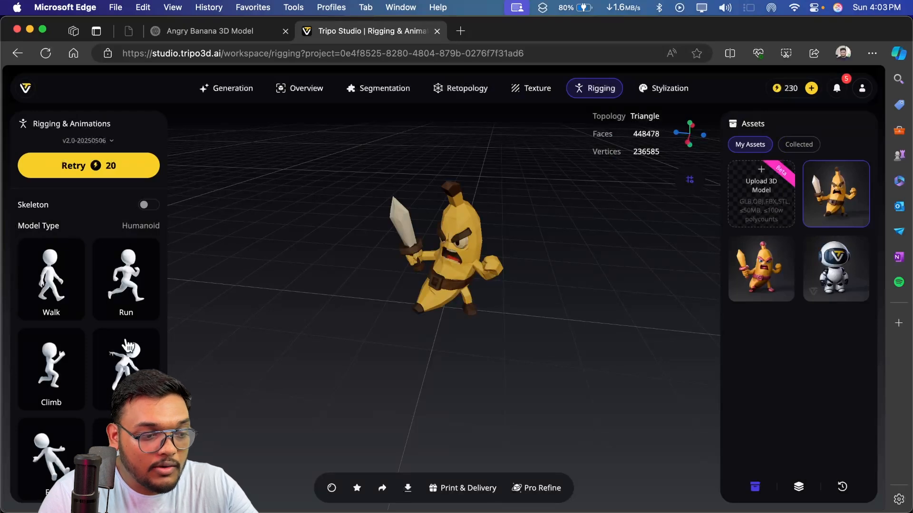
scroll(126, 344, down, 3)
scroll(76, 425, down, 5)
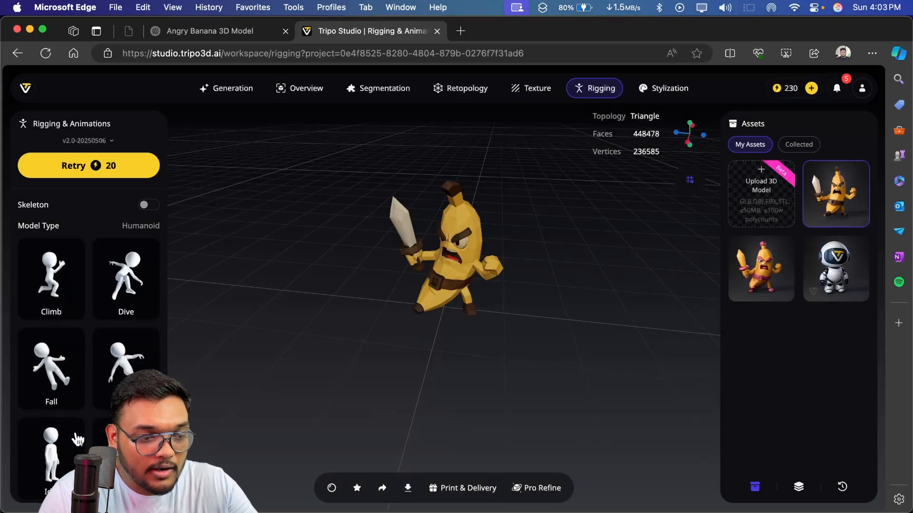
scroll(77, 438, up, 6)
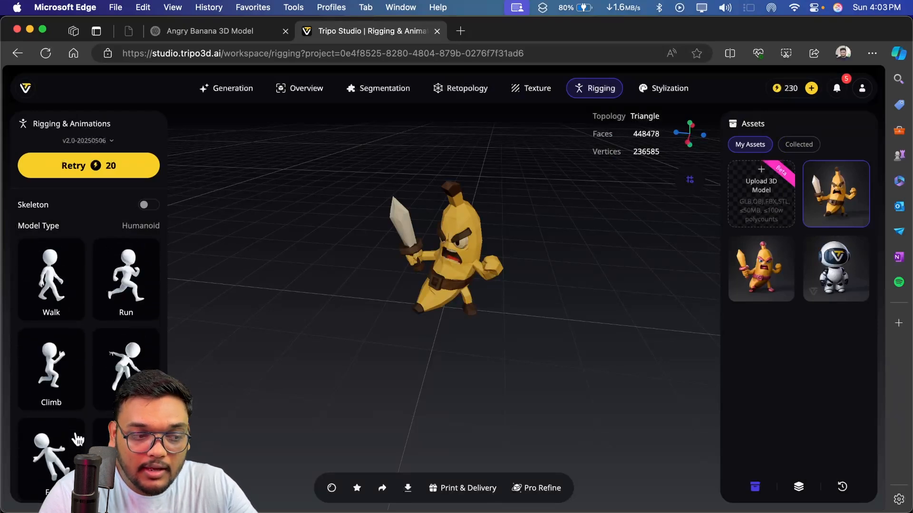
click(135, 297)
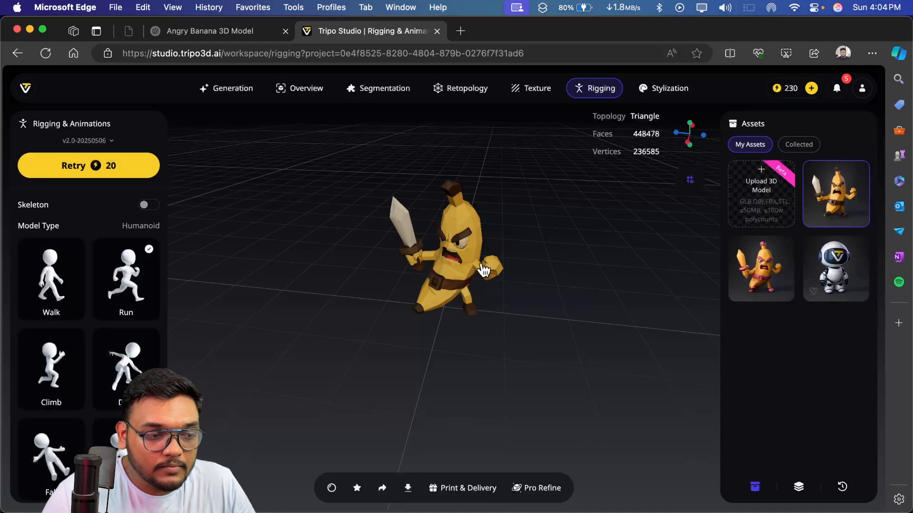
- Retry the banana's rigging and reopen the model in the Rigging workspace by way of the home page
click(122, 171)
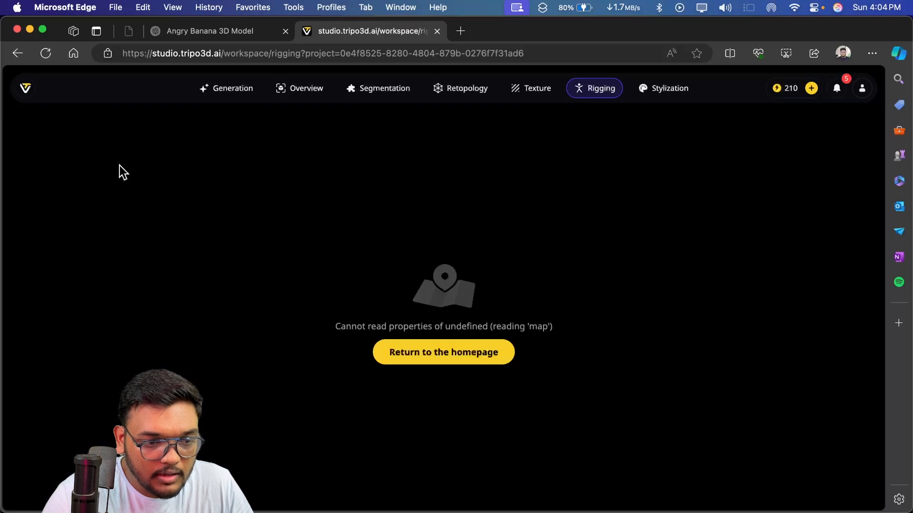
click(412, 362)
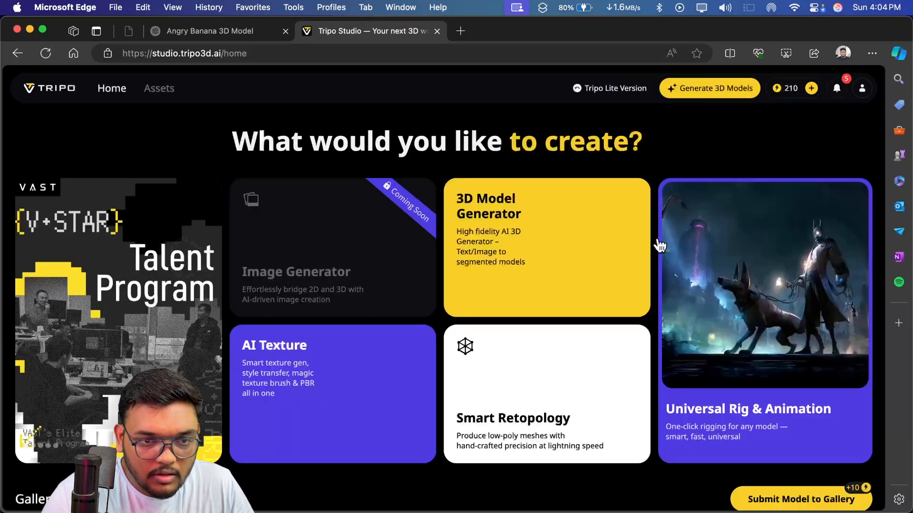
click(858, 93)
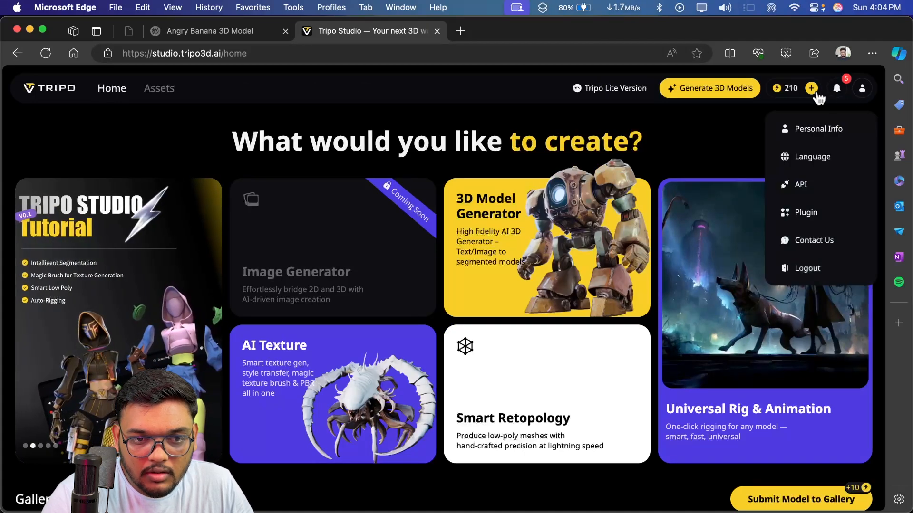
click(613, 193)
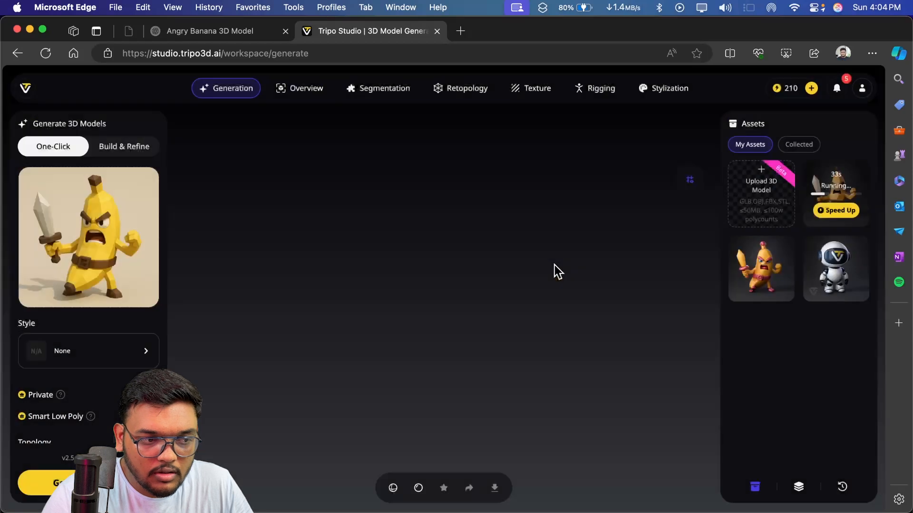
click(608, 90)
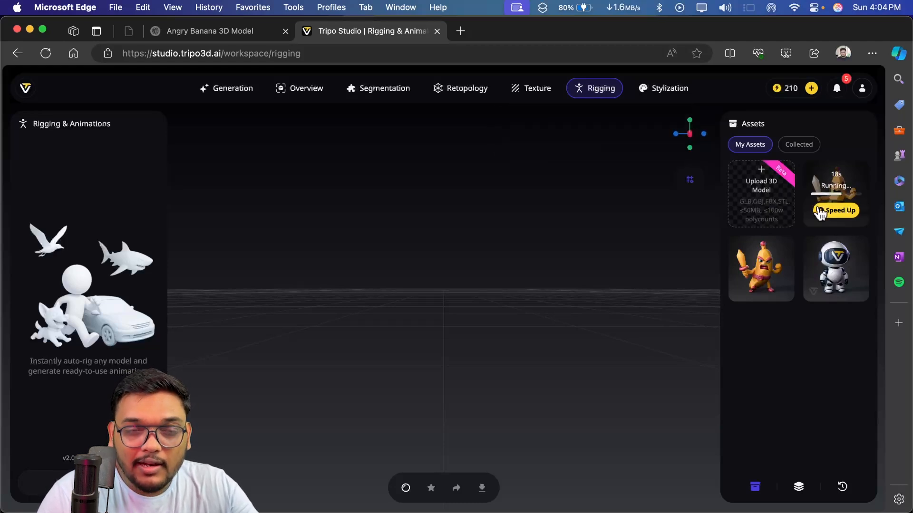
click(840, 192)
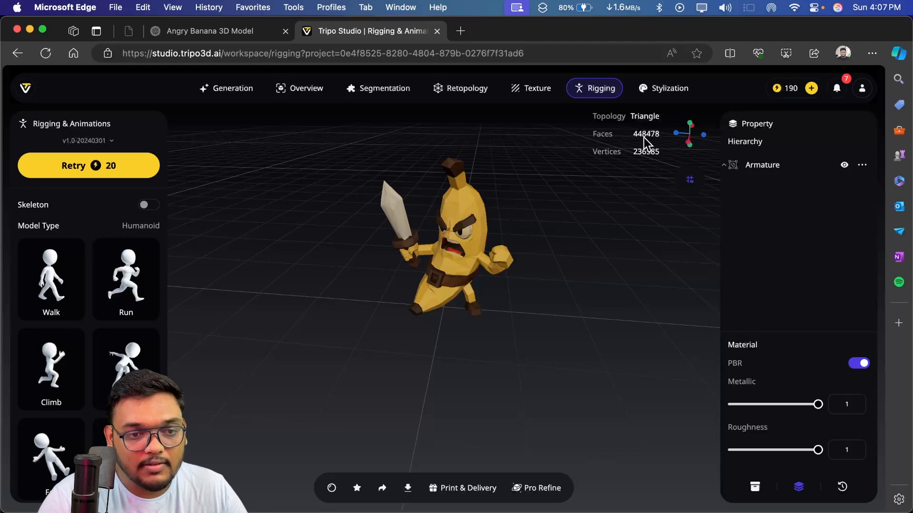
- Browse the humanoid animation presets and apply the Turn animation to the rigged banana
scroll(94, 386, down, 3)
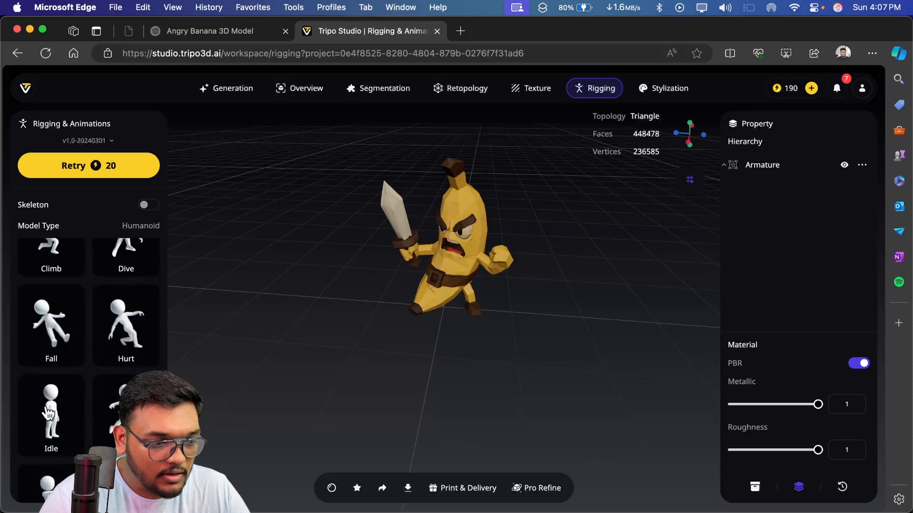
scroll(48, 413, up, 2)
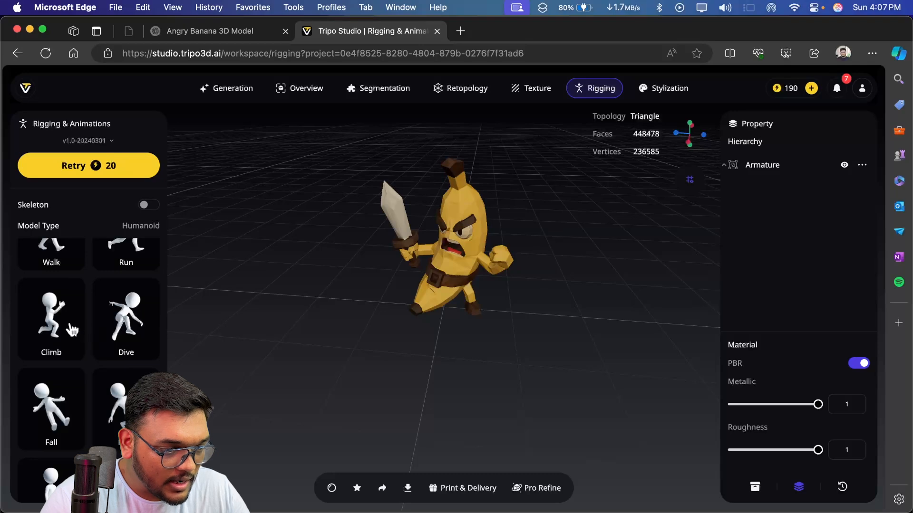
scroll(100, 432, down, 2)
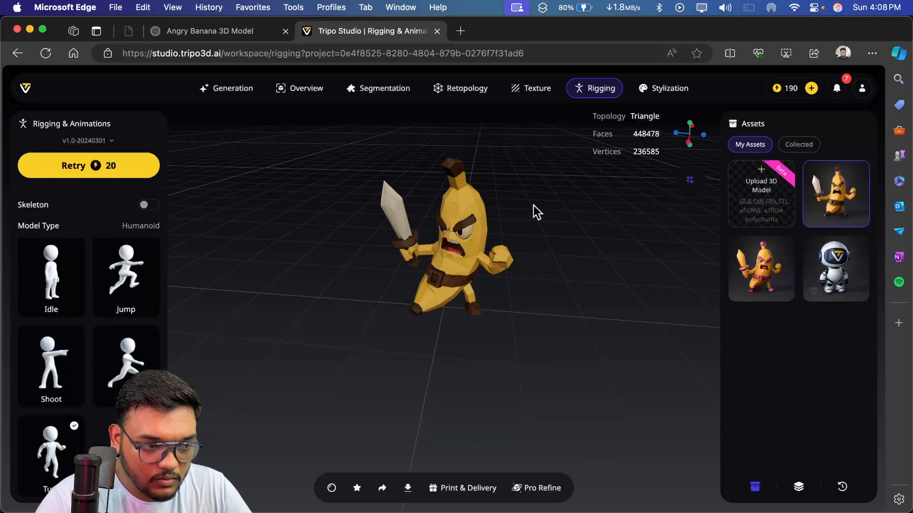
- Examine the rigged banana model from the back, front and sides
drag(445, 275, 305, 269)
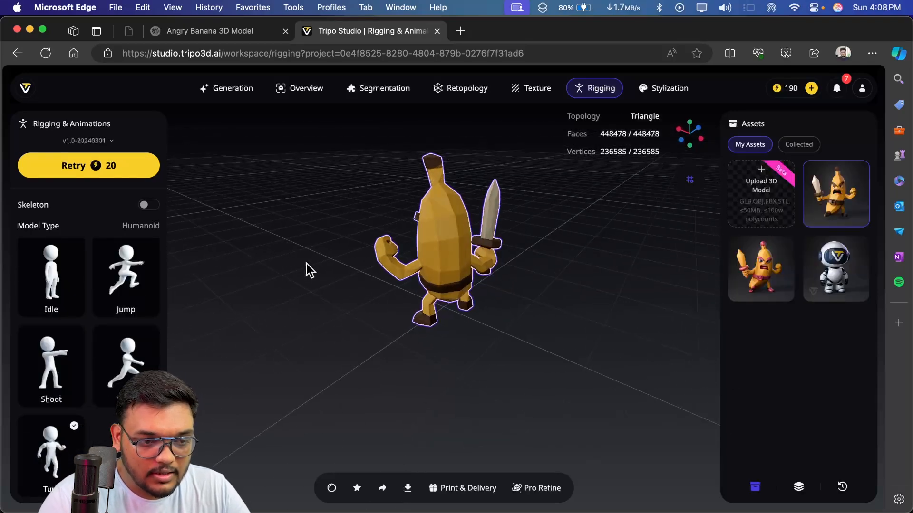
drag(382, 339, 547, 343)
click(567, 332)
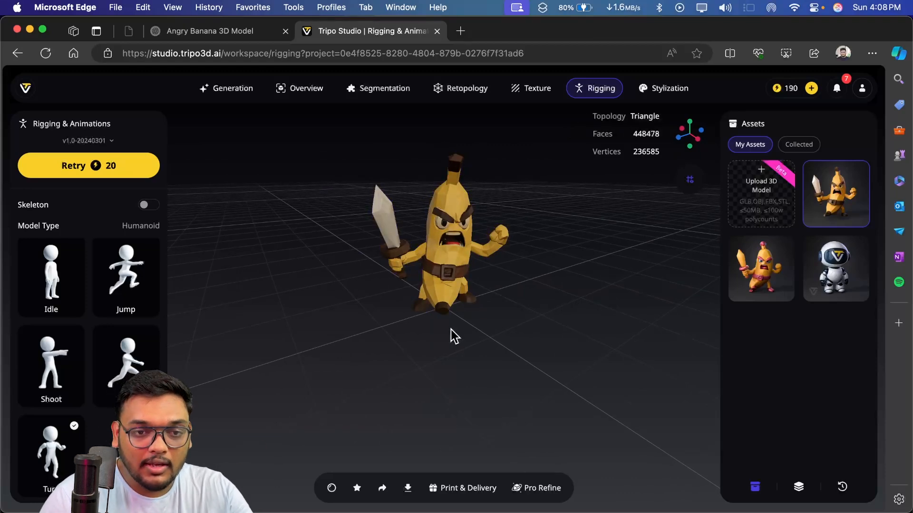
drag(503, 340, 444, 325)
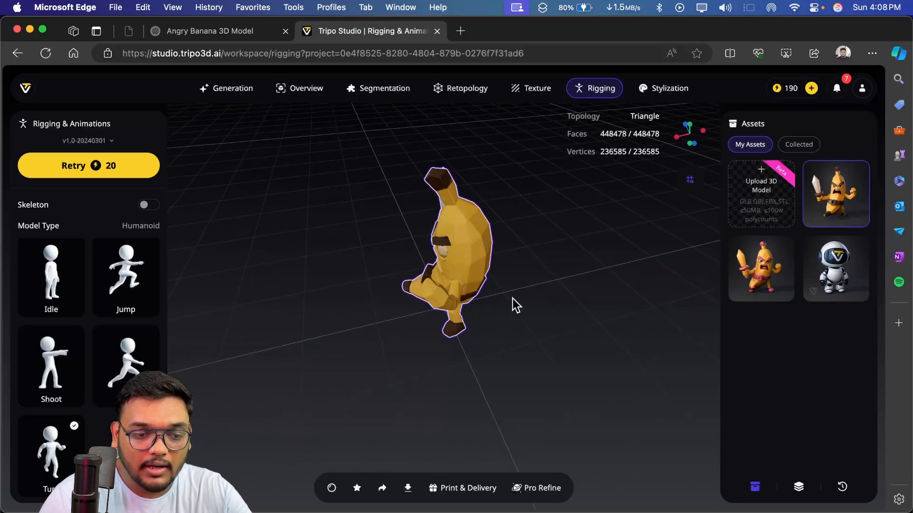
drag(513, 298, 549, 283)
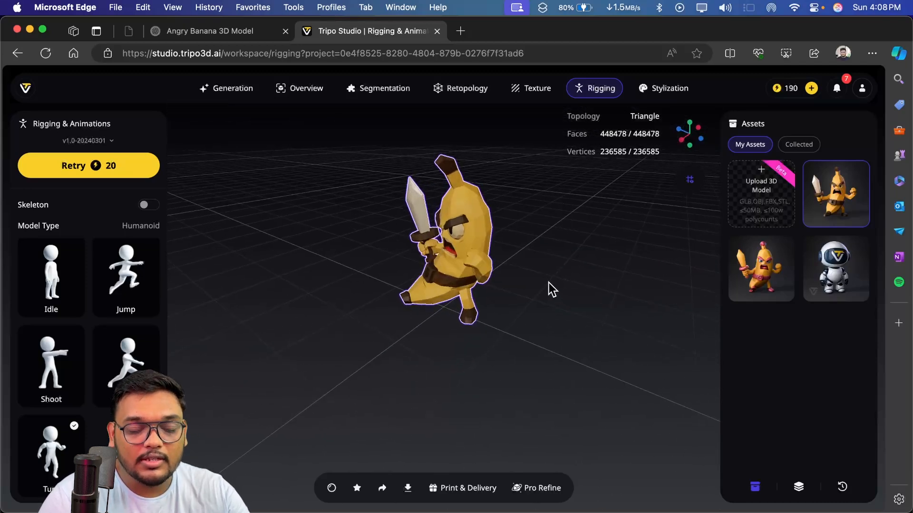
- Open the export settings for the rigged banana and check the available file formats, keeping GLB
click(407, 488)
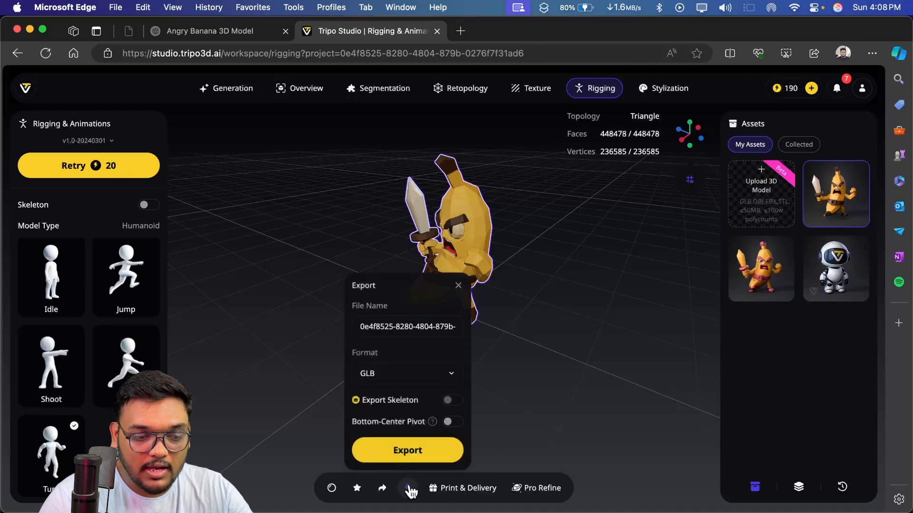
click(414, 375)
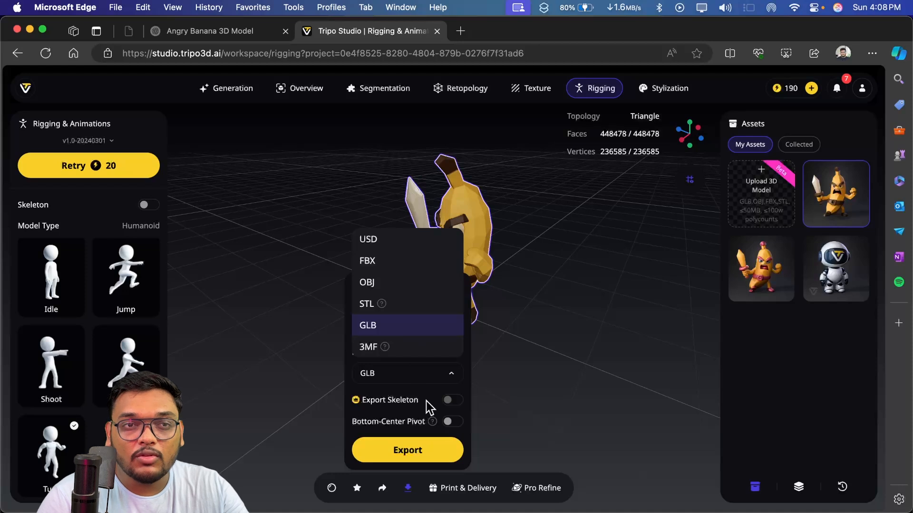
click(415, 374)
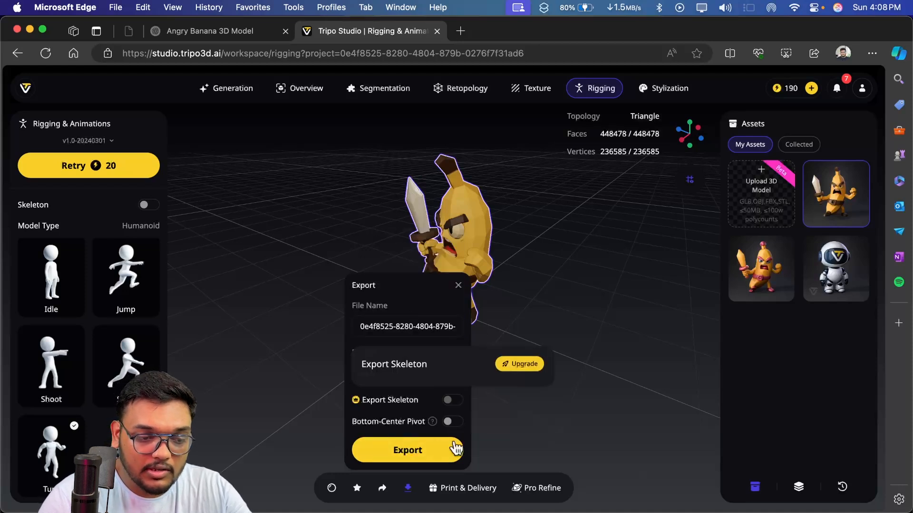
click(465, 496)
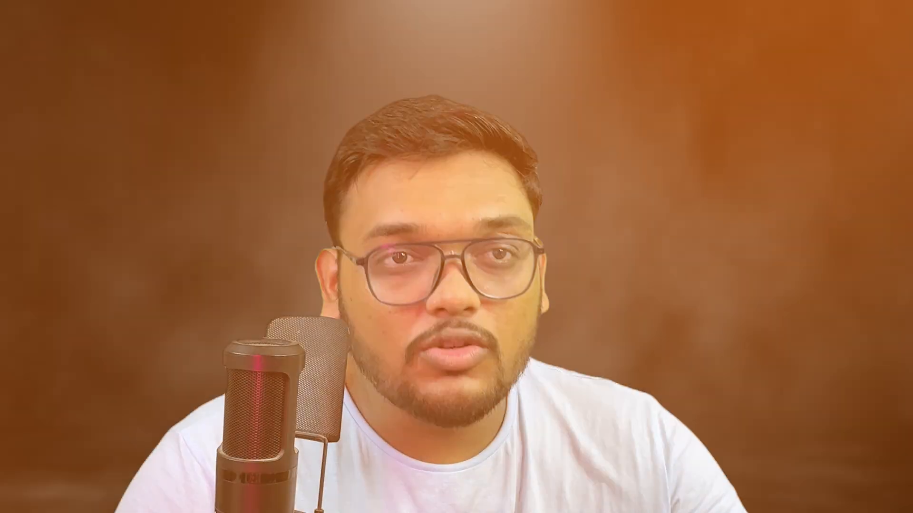